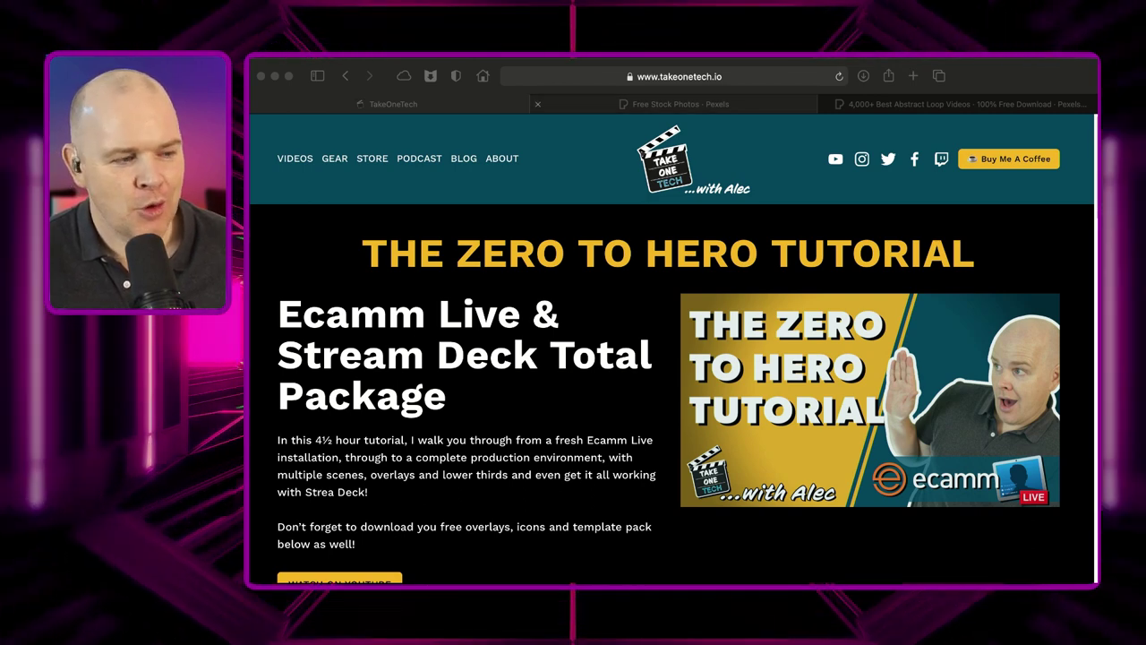
# Switch Safari to the 'Free Stock Photos - Pexels' home page tab.
pyautogui.click(680, 103)
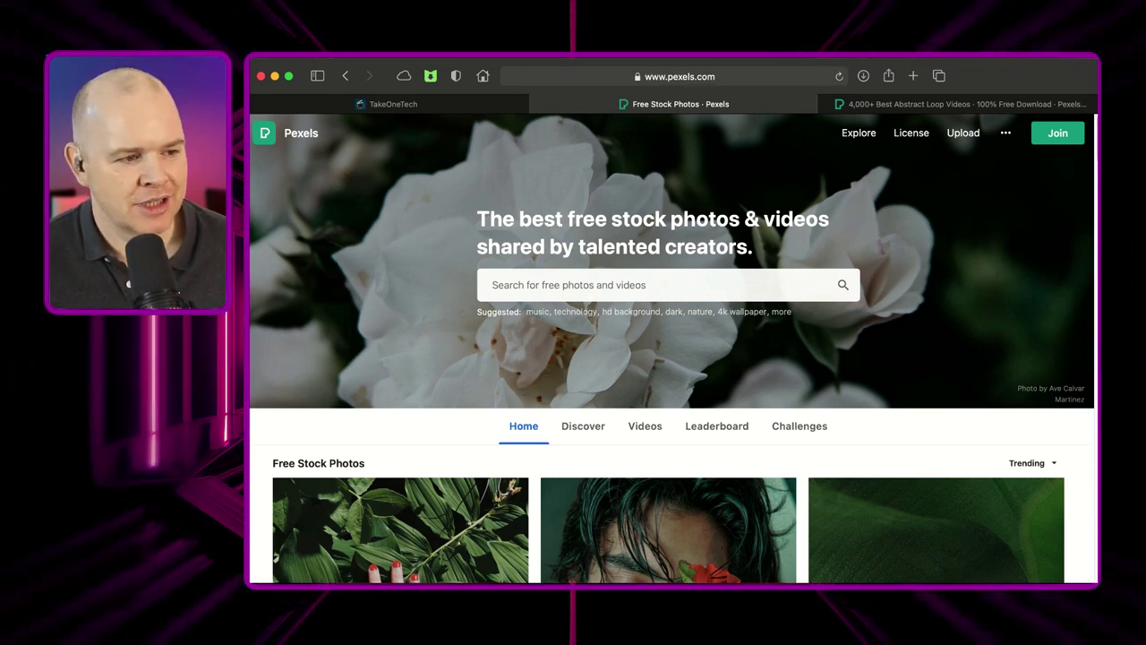
# Bring up the '4,000+ Best Abstract Loop Videos' Pexels results tab.
pyautogui.click(958, 104)
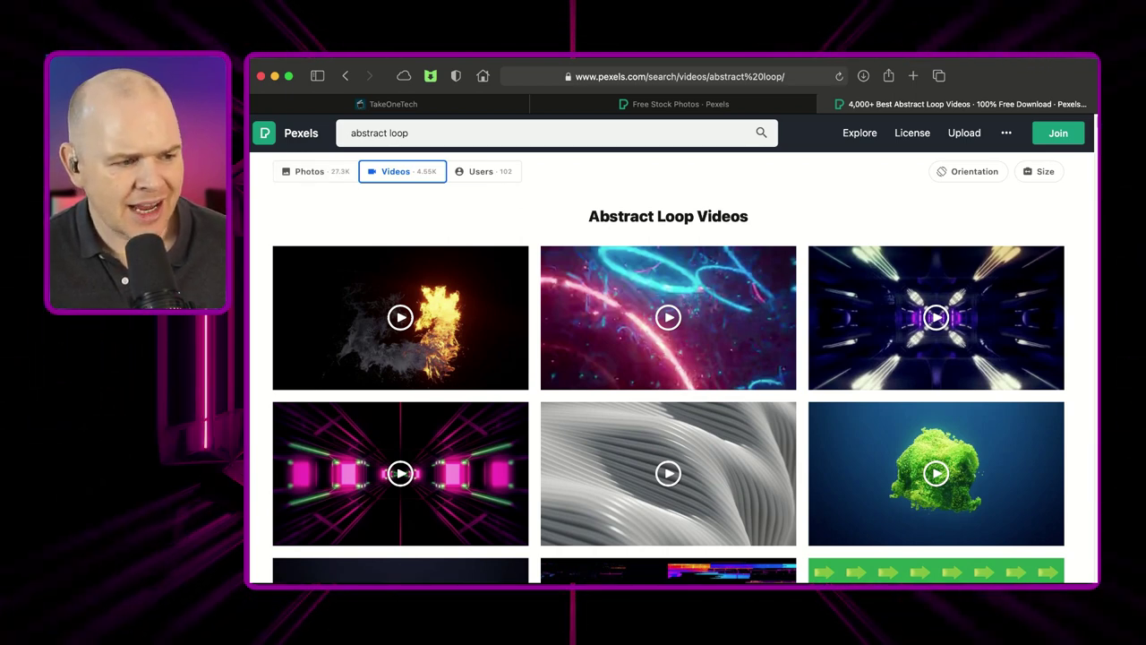
# Scroll down the abstract loop results and open the White Noise Texture clip's preview.
pyautogui.moveTo(401, 473)
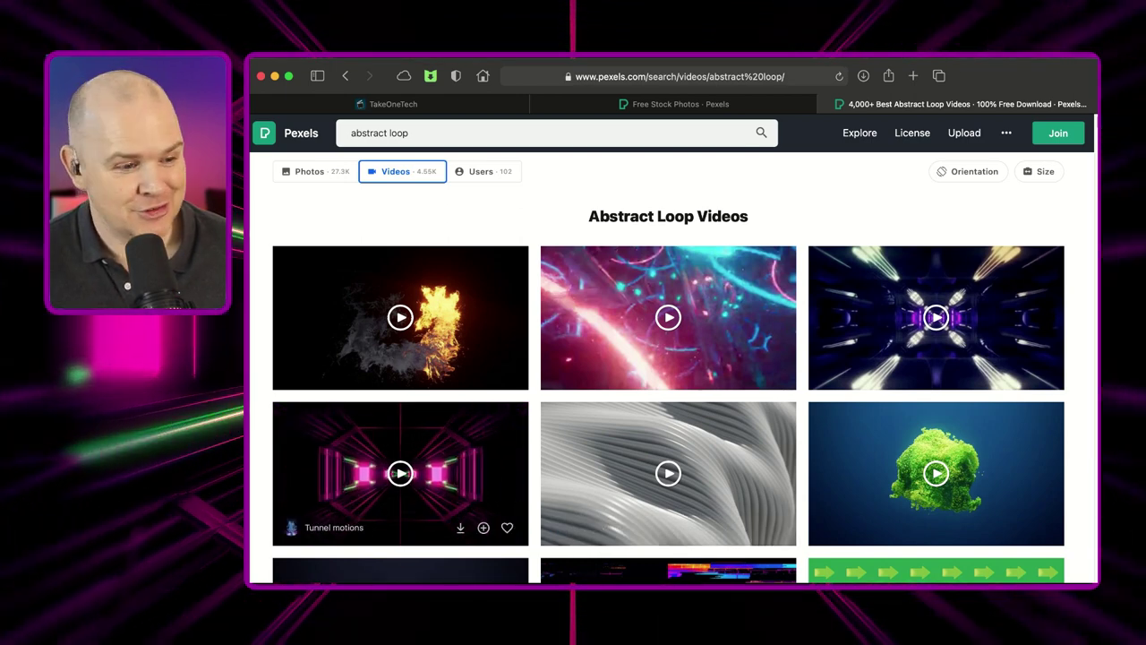
pyautogui.scroll(-5, 668, 367)
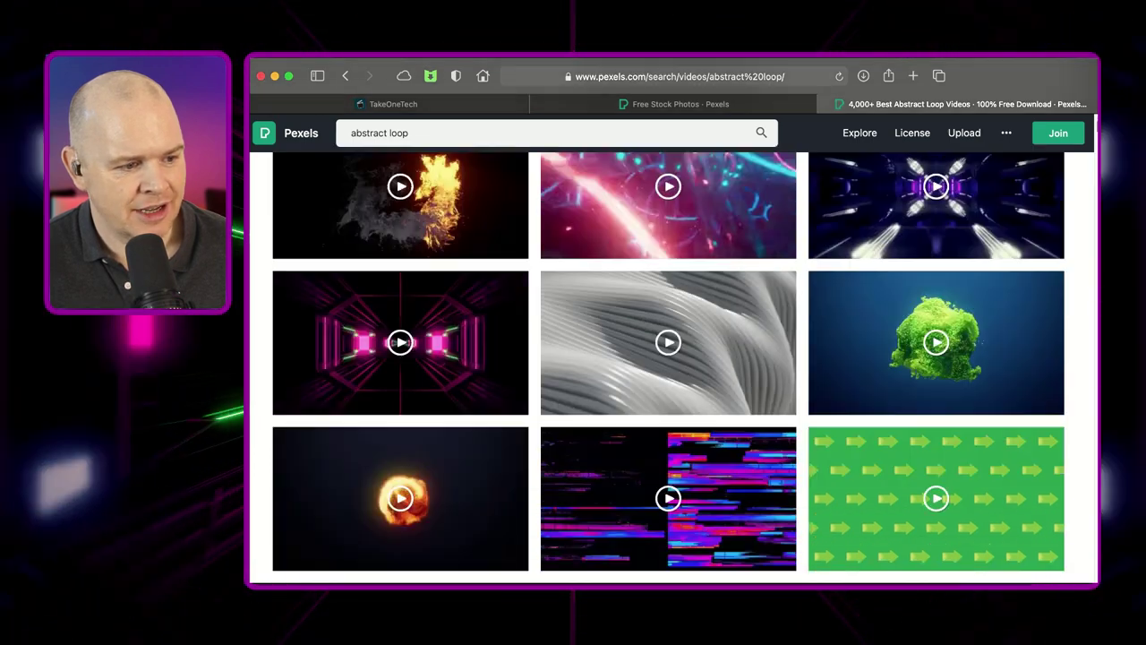
pyautogui.scroll(-3, 668, 367)
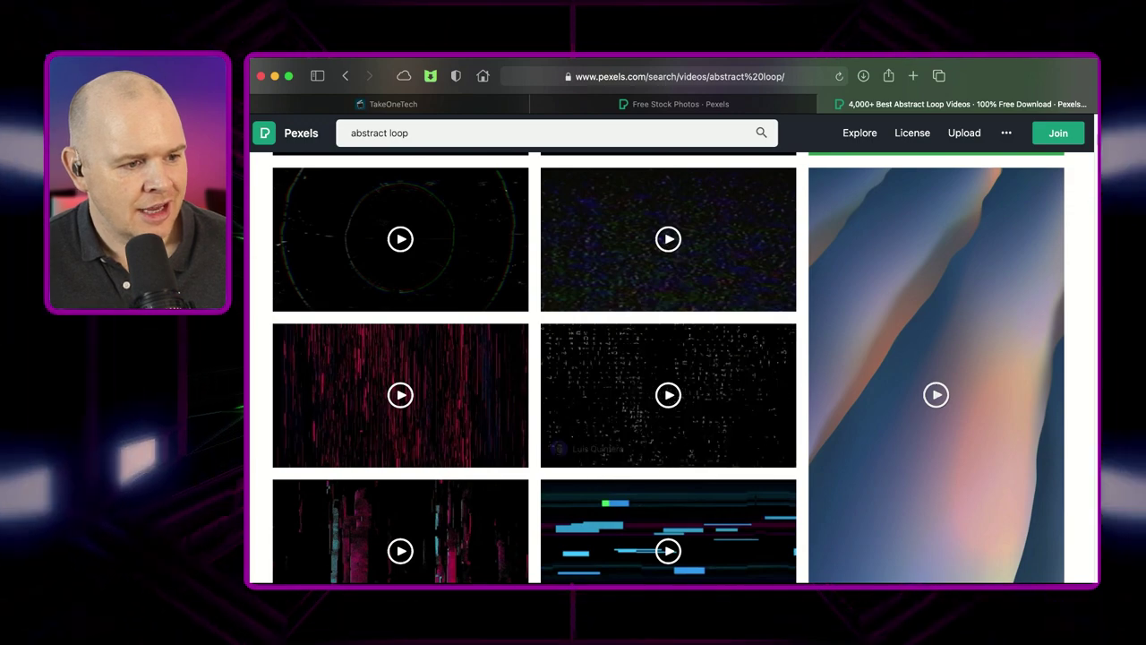
pyautogui.scroll(-8, 668, 368)
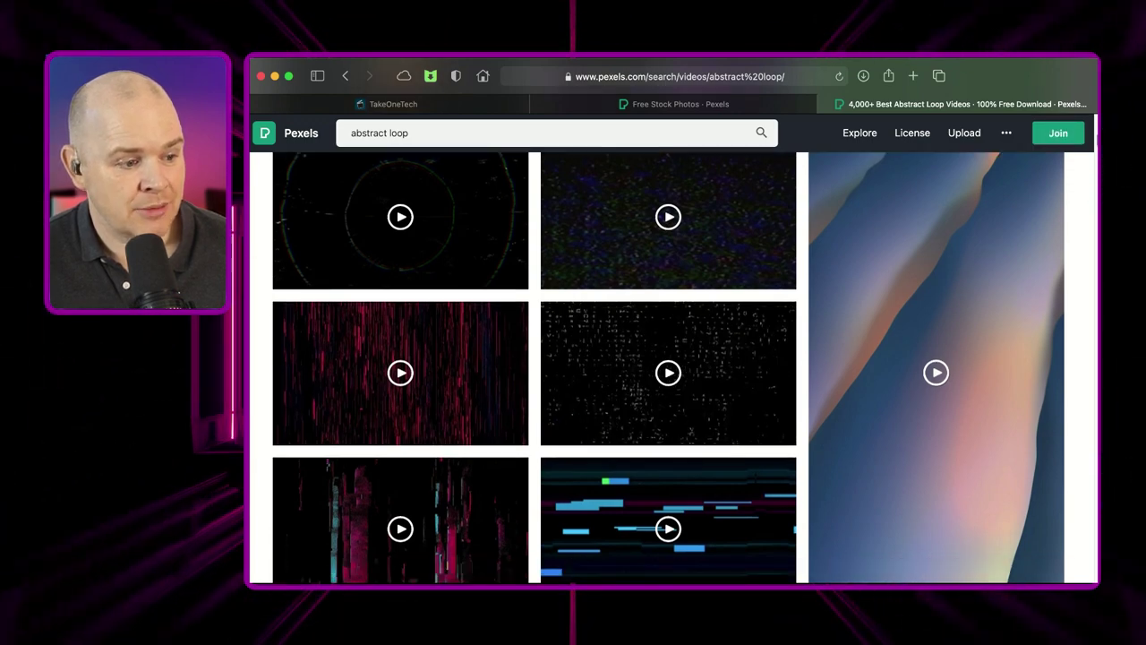
pyautogui.scroll(-3, 668, 368)
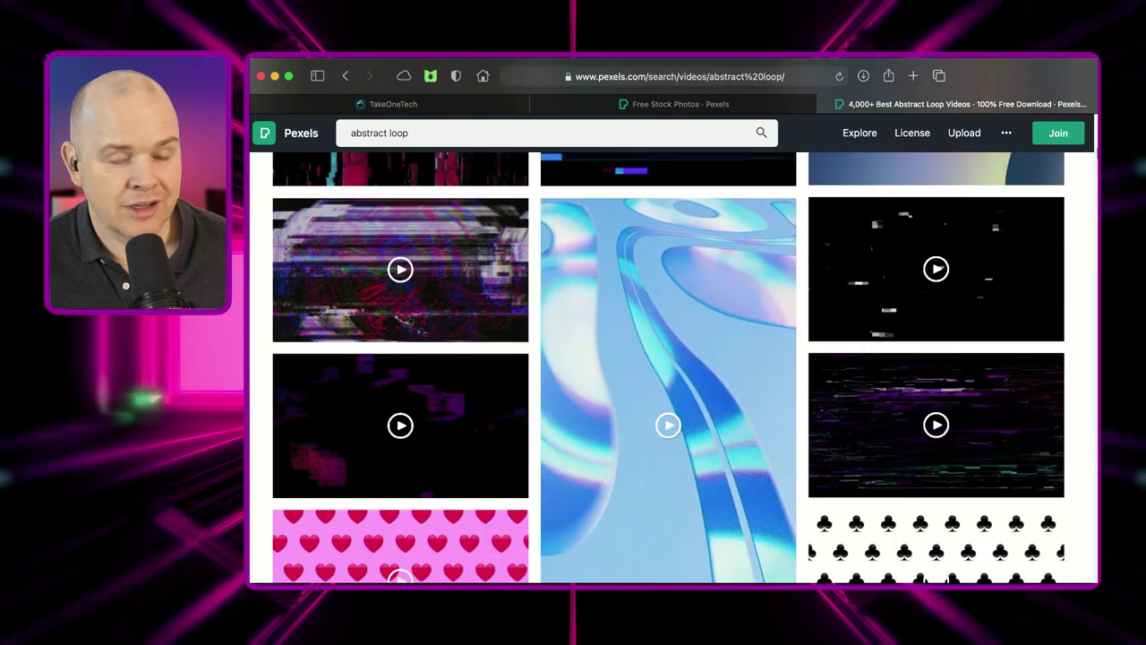
pyautogui.scroll(-11, 668, 368)
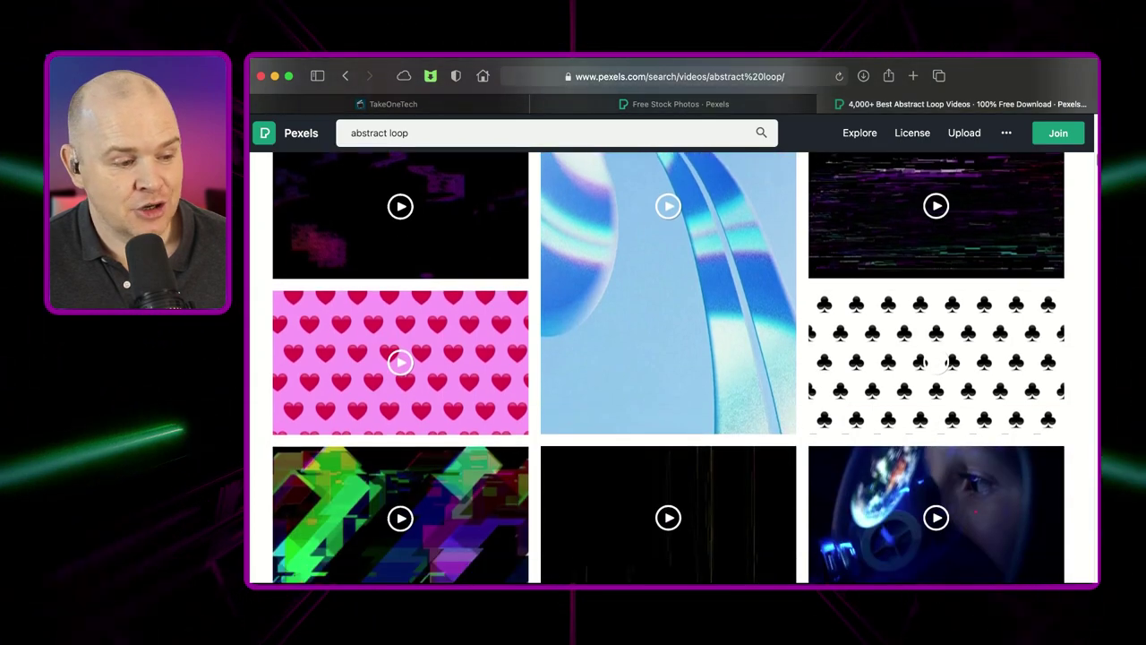
pyautogui.scroll(-11, 668, 367)
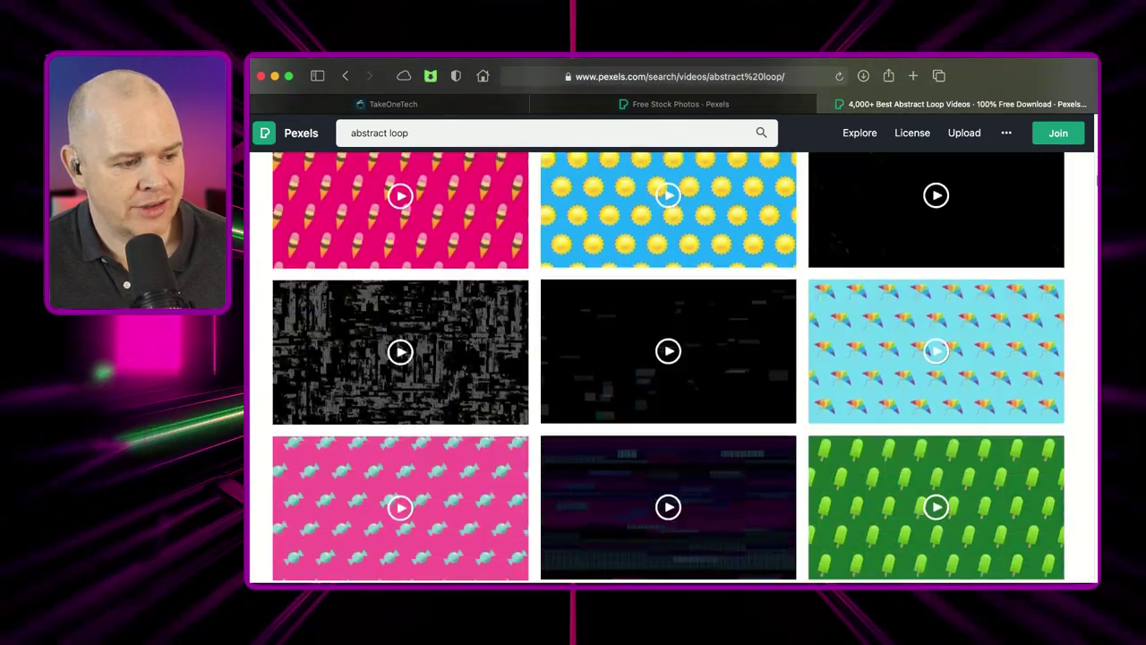
pyautogui.scroll(-11, 668, 367)
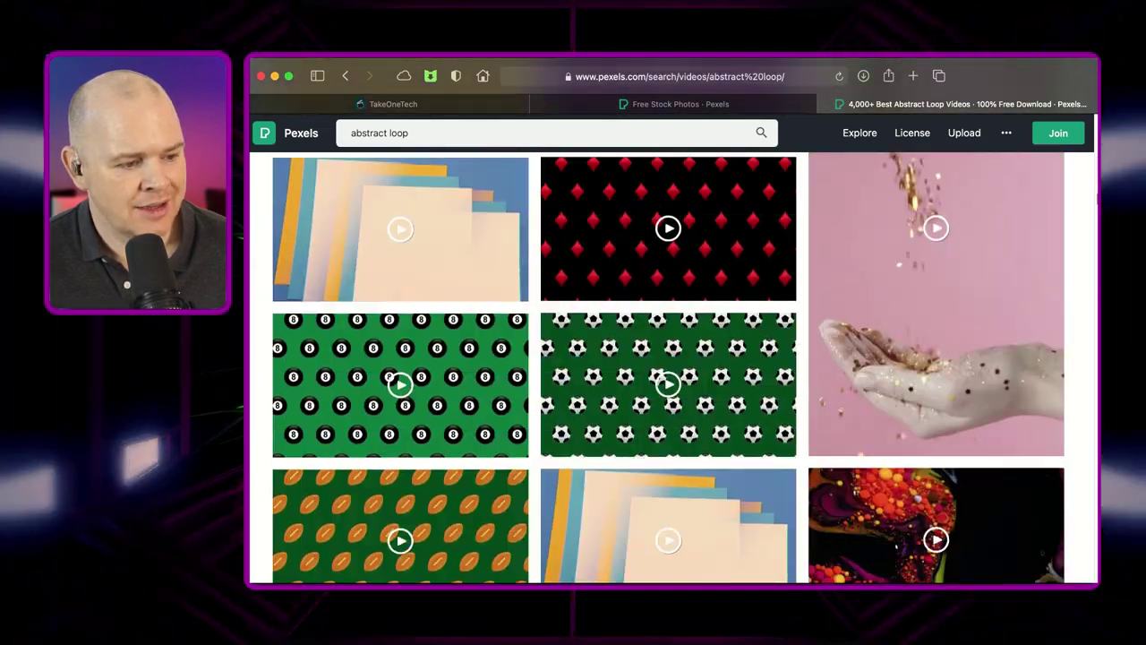
pyautogui.scroll(-3, 668, 367)
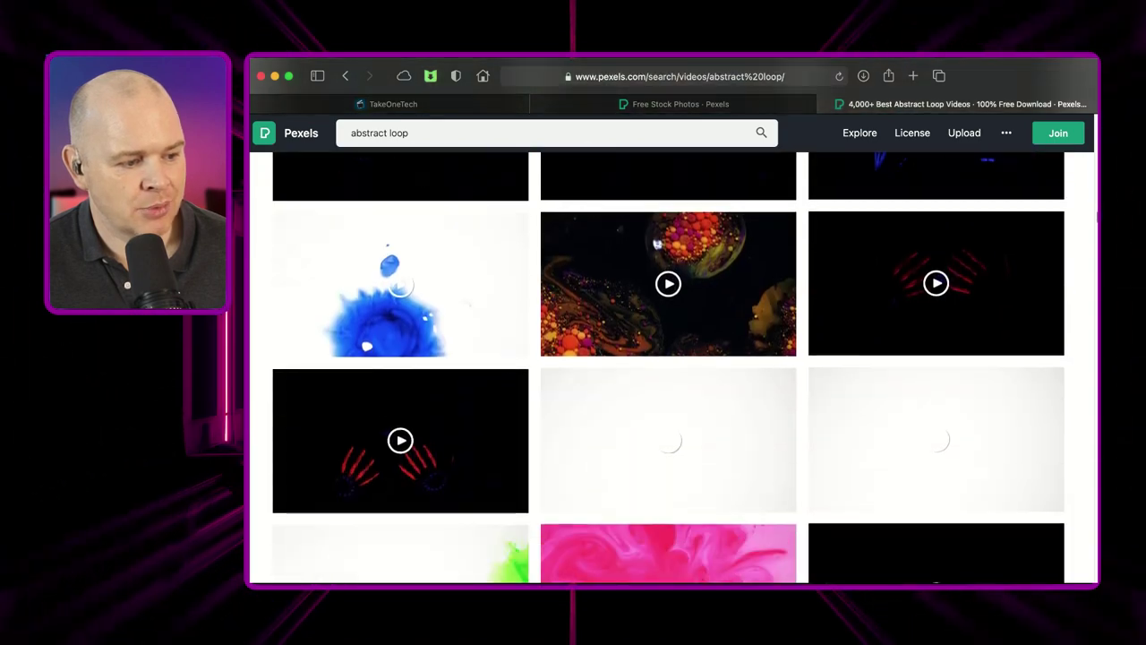
pyautogui.scroll(-4, 668, 367)
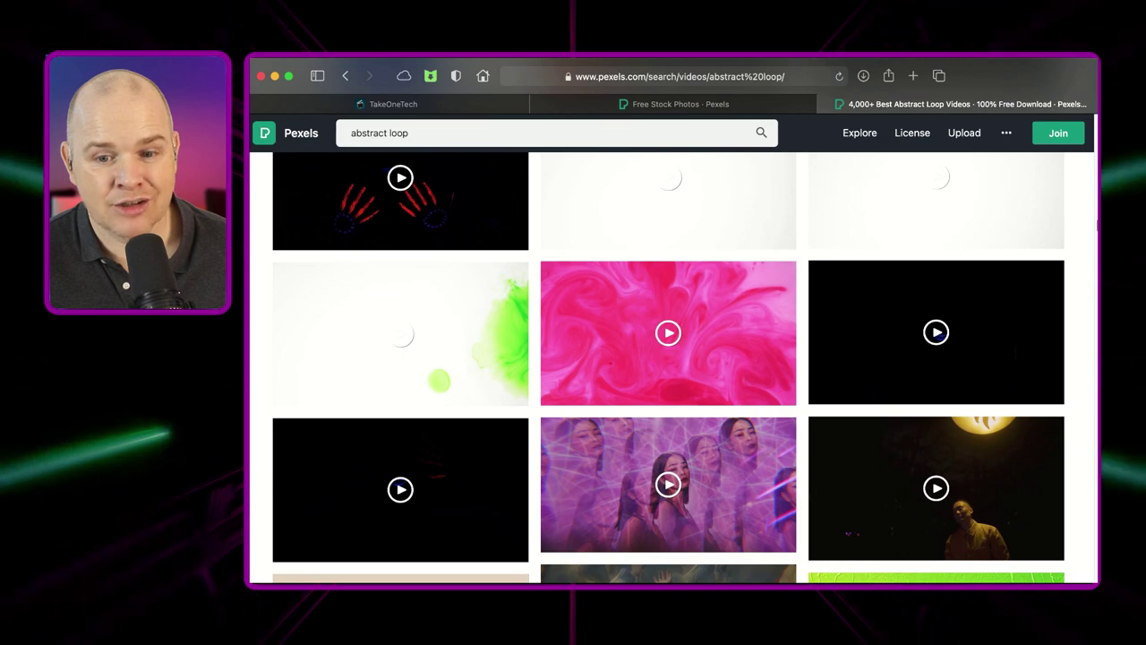
pyautogui.scroll(-4, 668, 367)
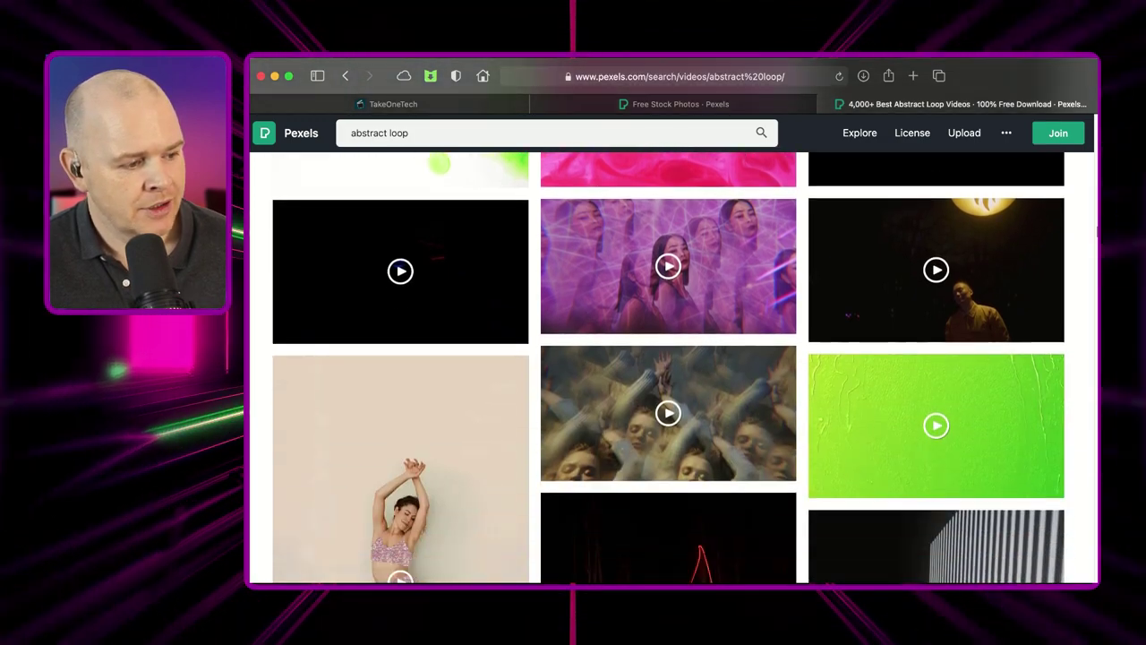
pyautogui.scroll(-7, 668, 367)
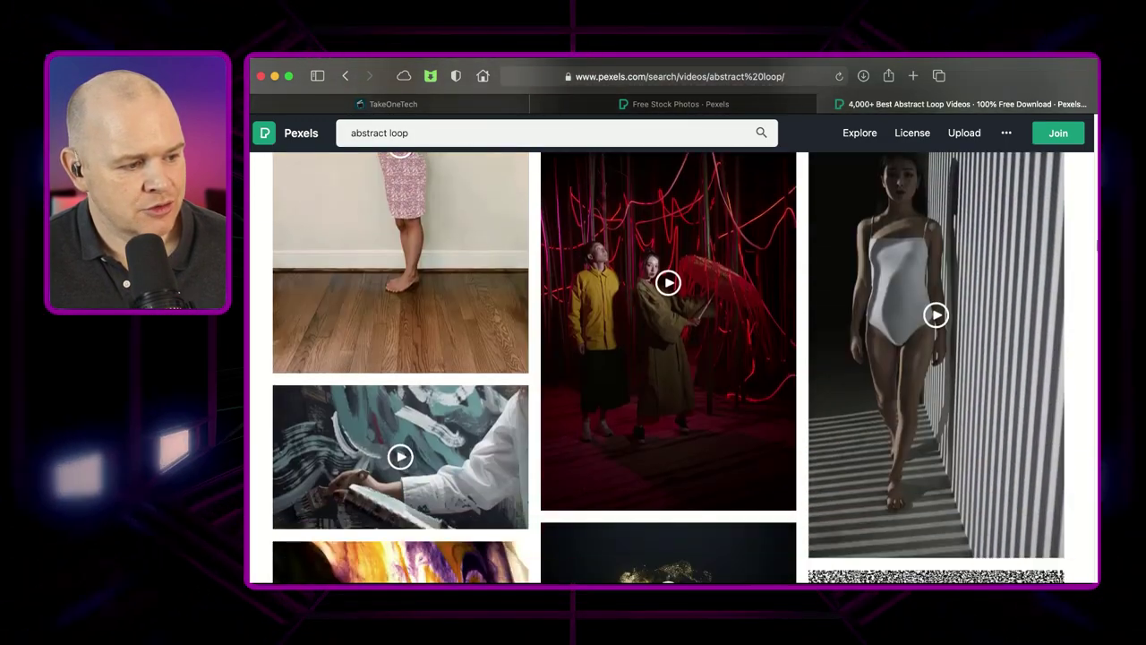
pyautogui.scroll(-10, 604, 386)
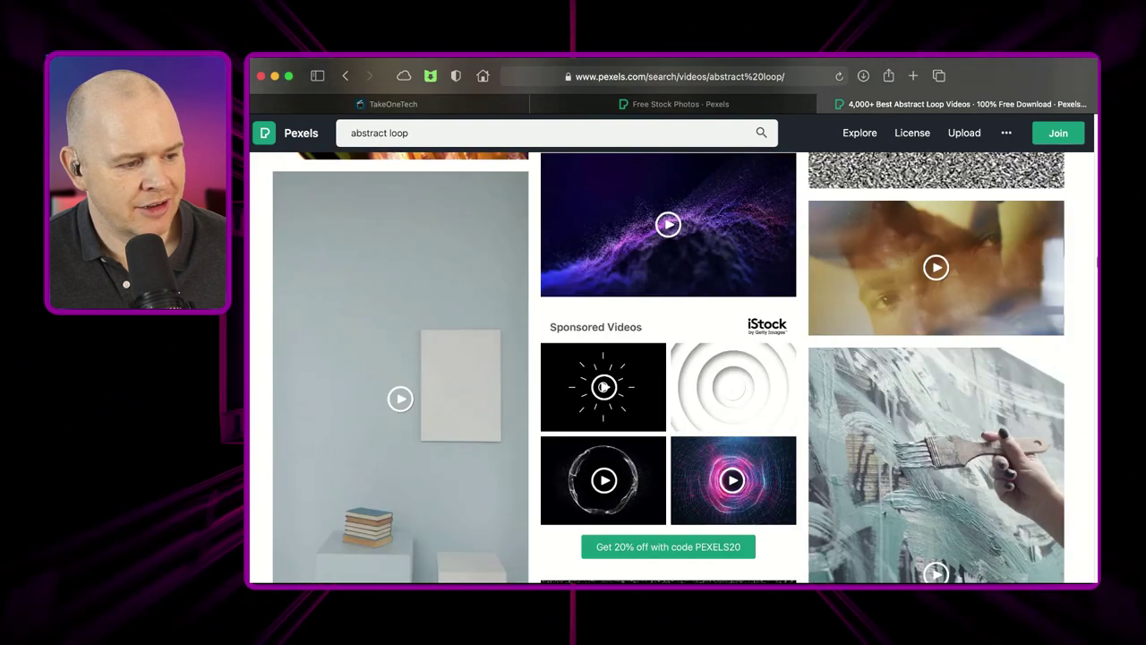
pyautogui.scroll(-1, 668, 368)
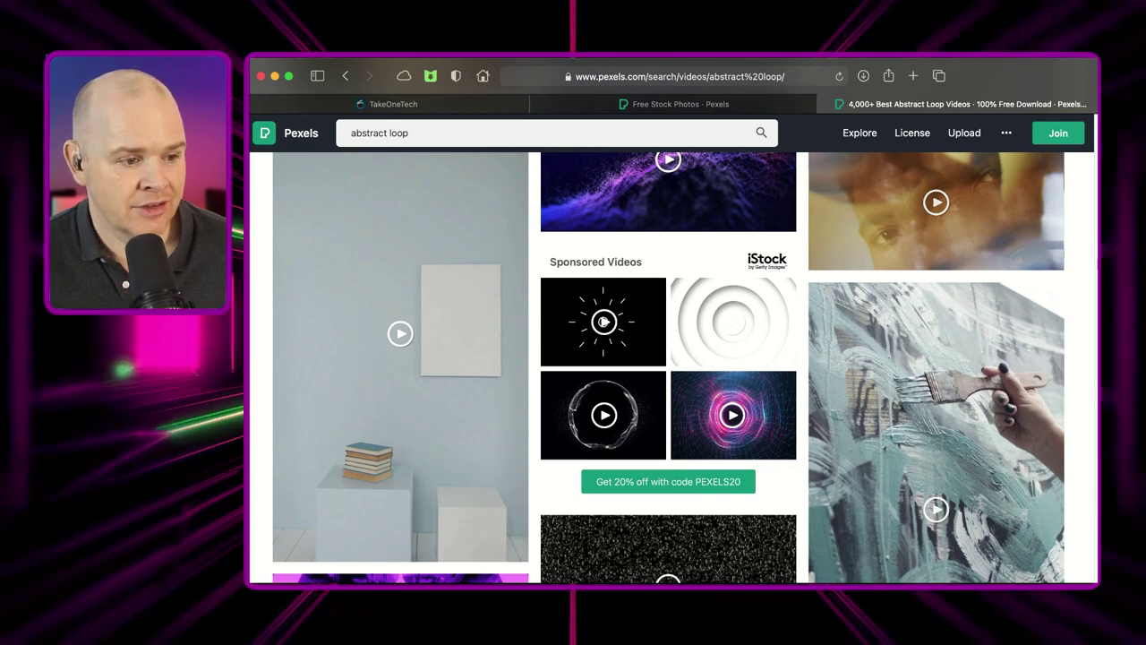
pyautogui.scroll(-2, 668, 367)
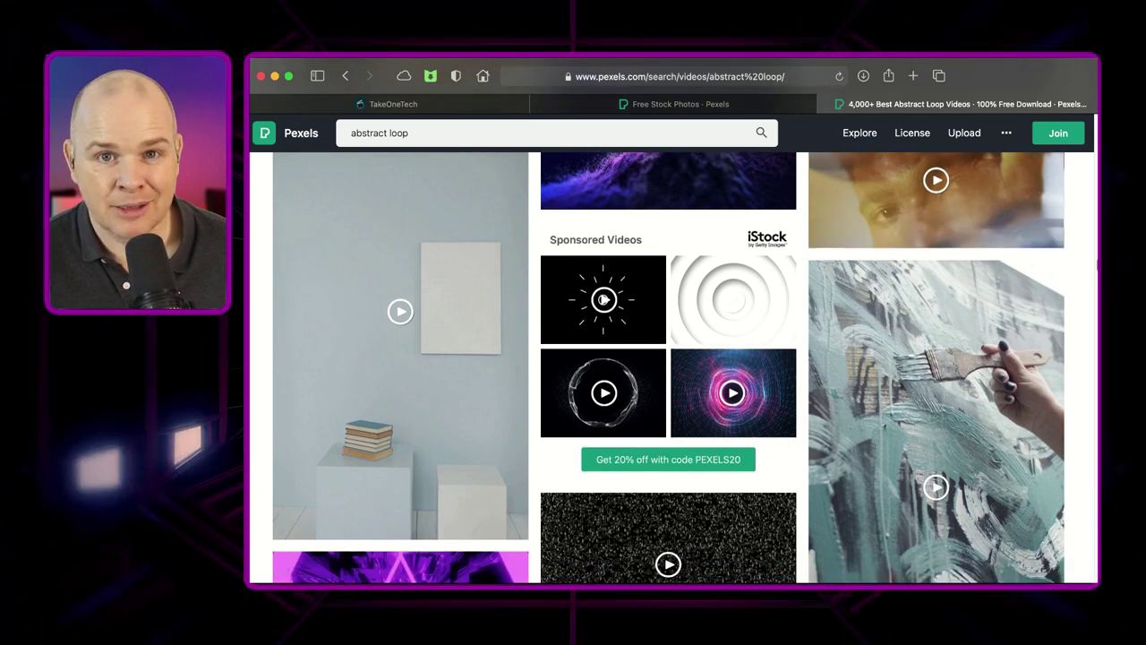
pyautogui.scroll(-1, 668, 367)
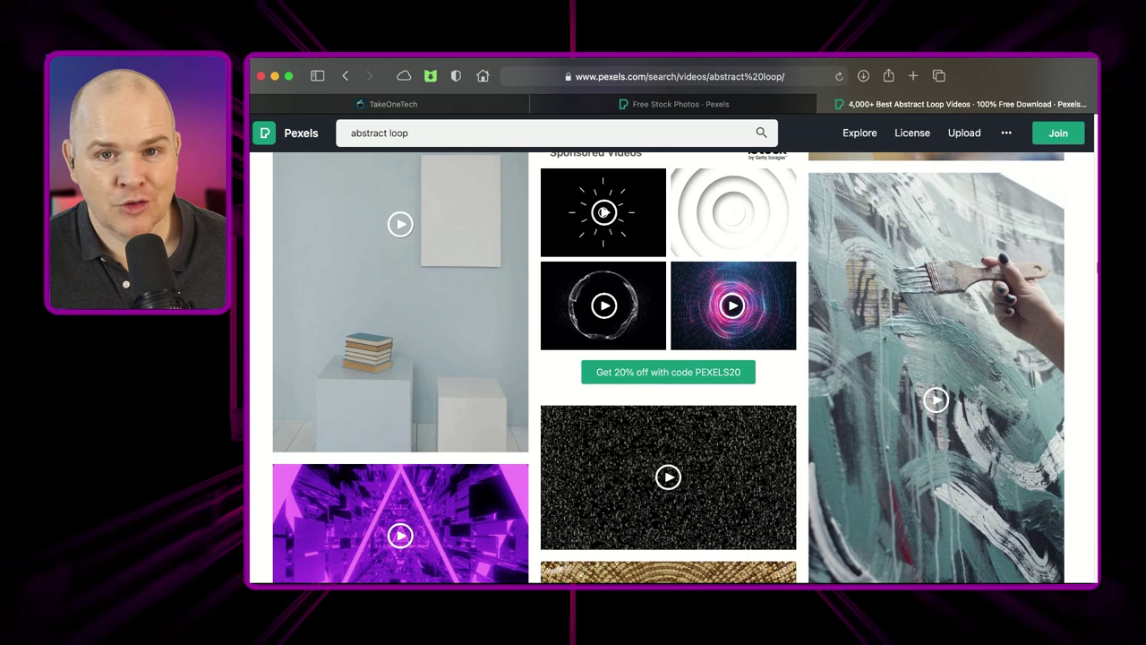
pyautogui.scroll(-1, 668, 368)
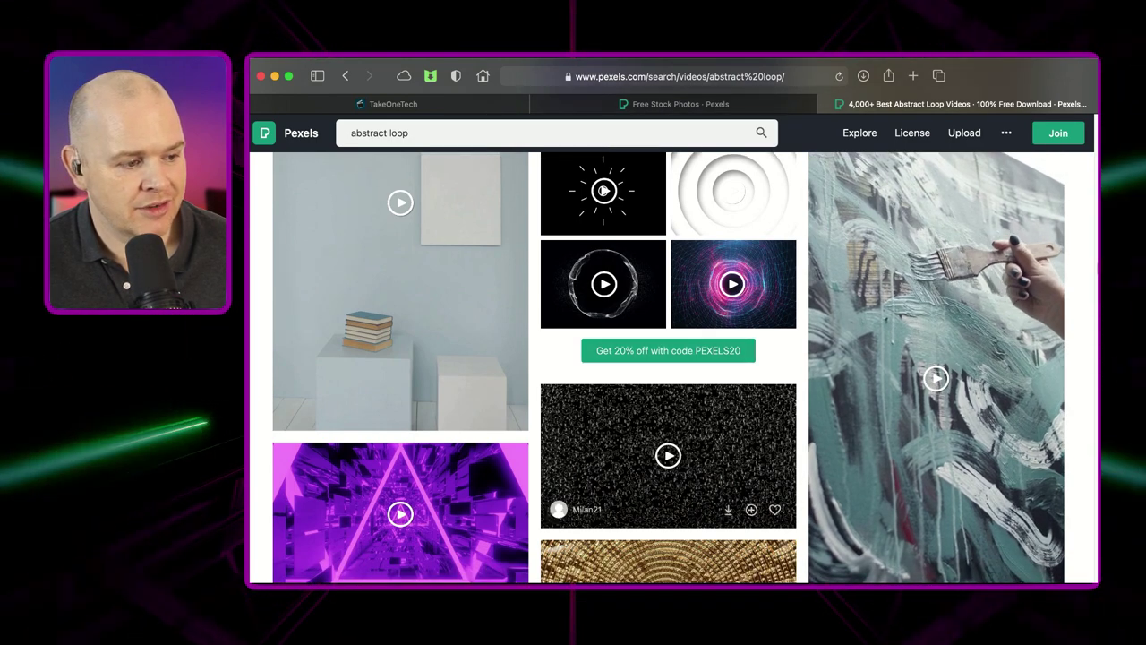
pyautogui.click(668, 455)
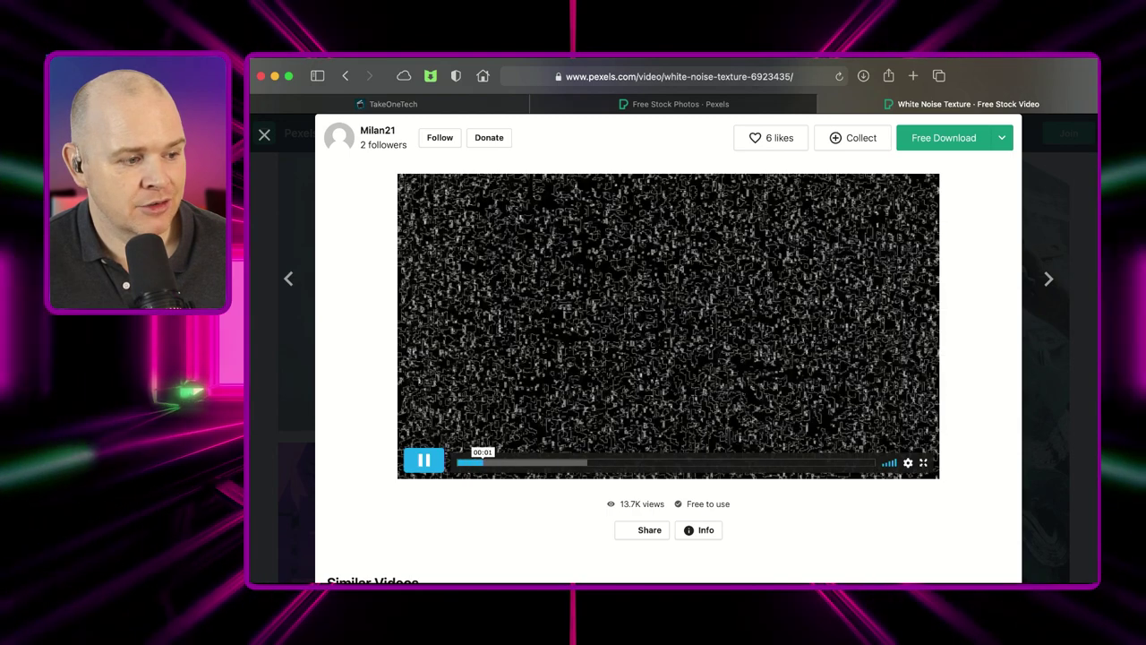
# Pause the White Noise Texture preview, close it, and scroll back up the results.
pyautogui.click(423, 460)
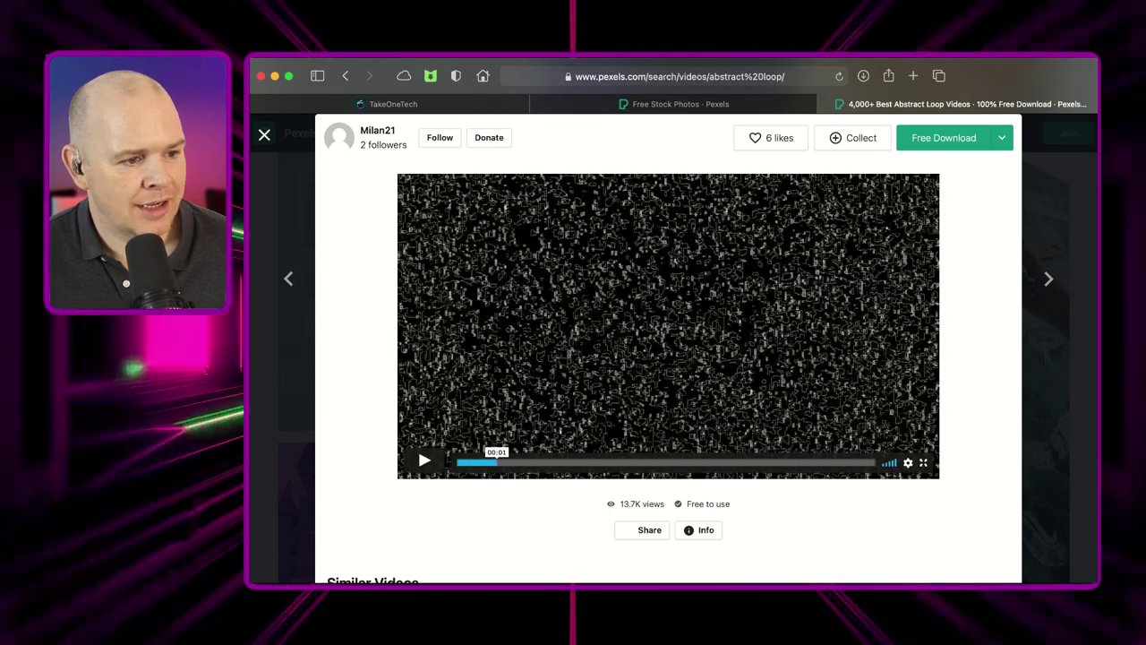
pyautogui.press('Escape')
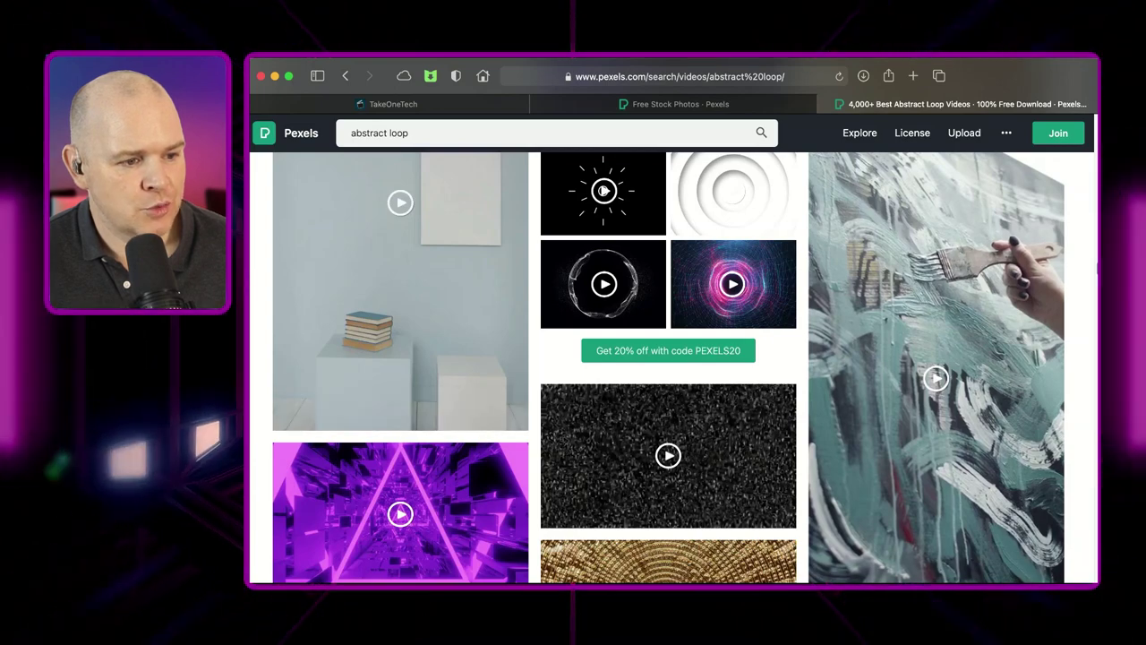
pyautogui.scroll(15, 604, 189)
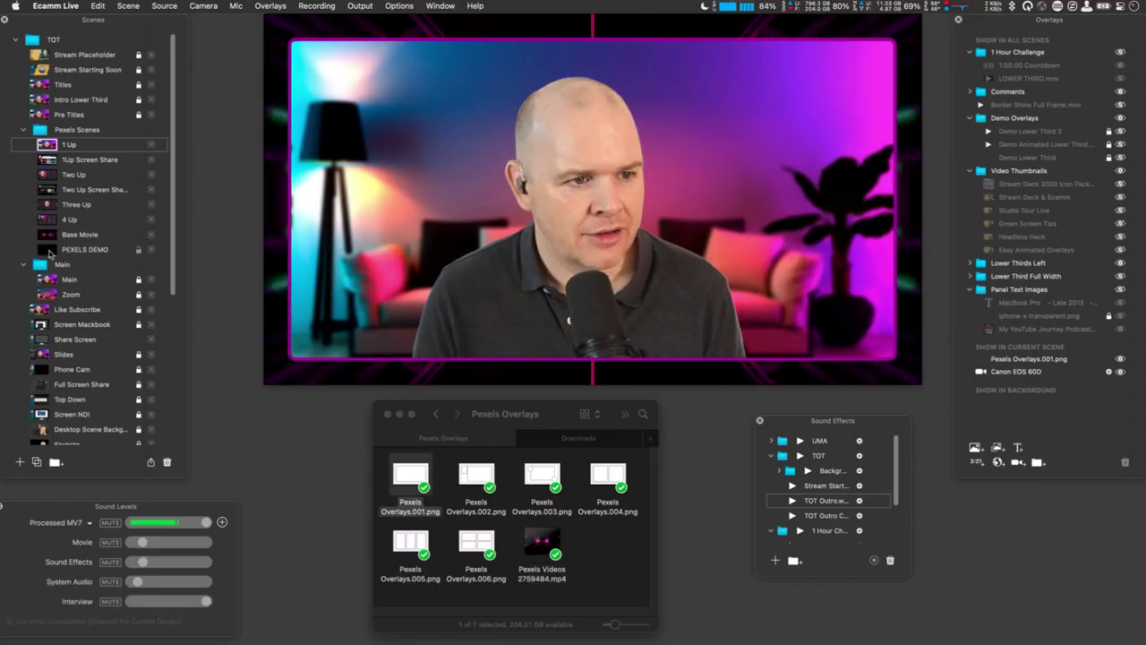
# Switch to the PEXELS DEMO scene and drag the abstract Pexels clip in as its background.
pyautogui.click(49, 251)
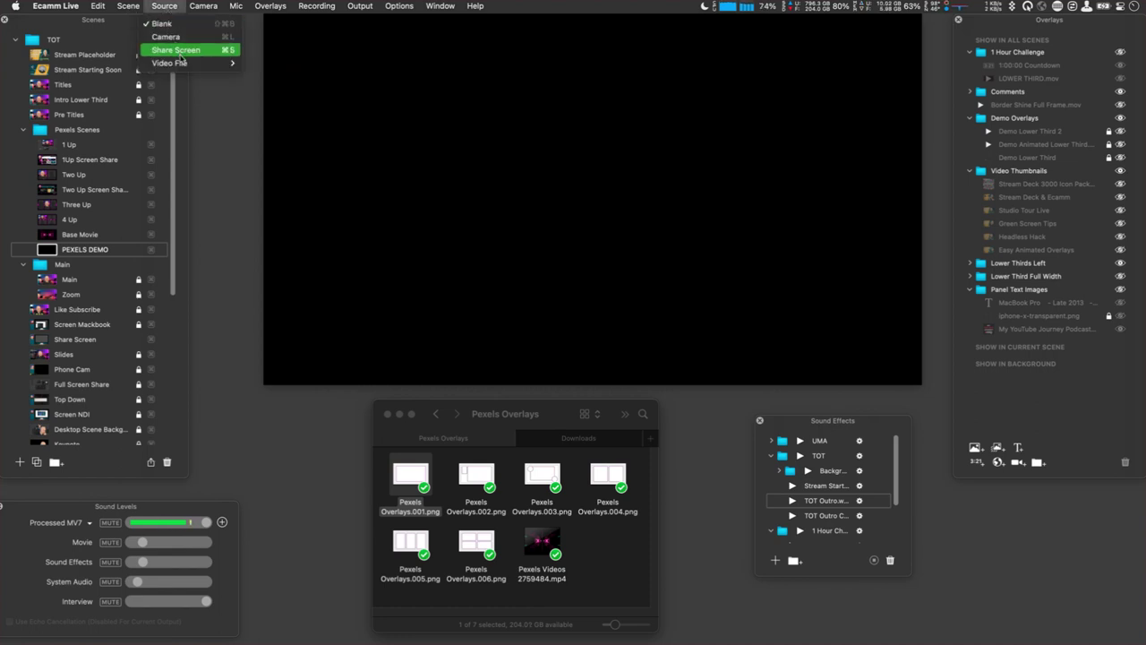
pyautogui.moveTo(184, 67)
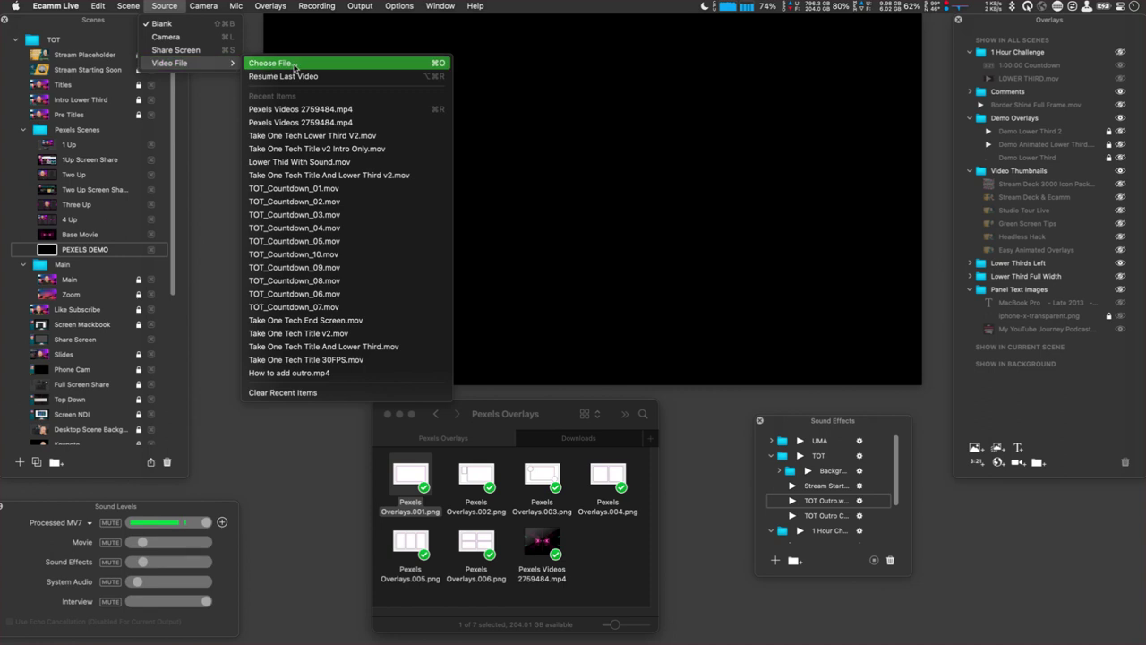
pyautogui.moveTo(204, 6)
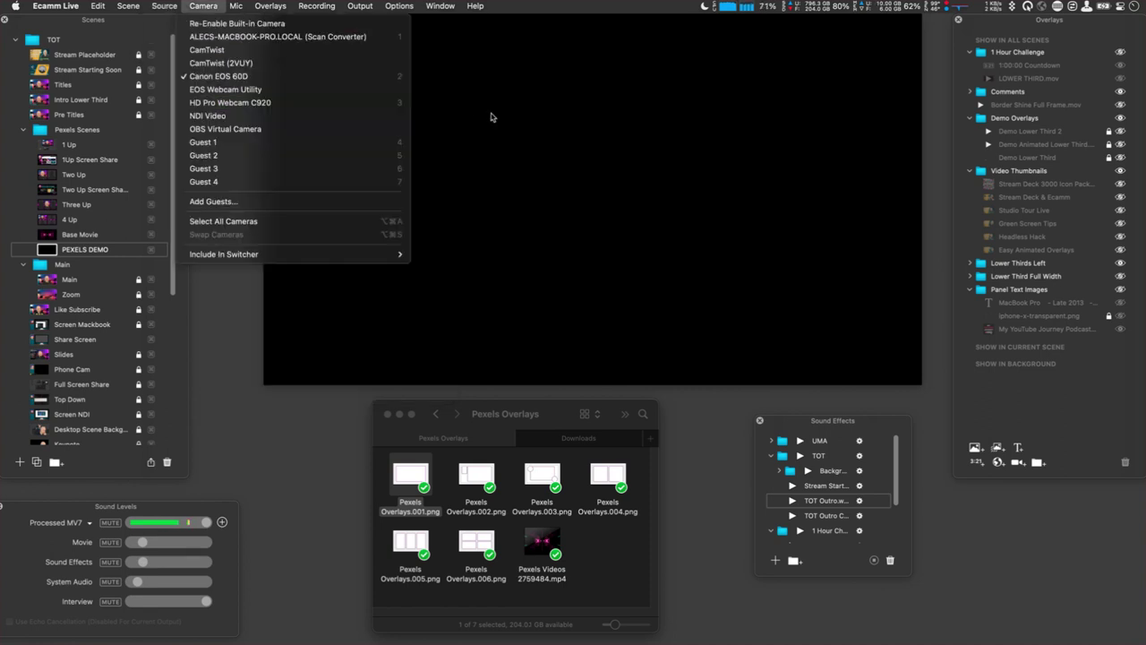
pyautogui.click(634, 188)
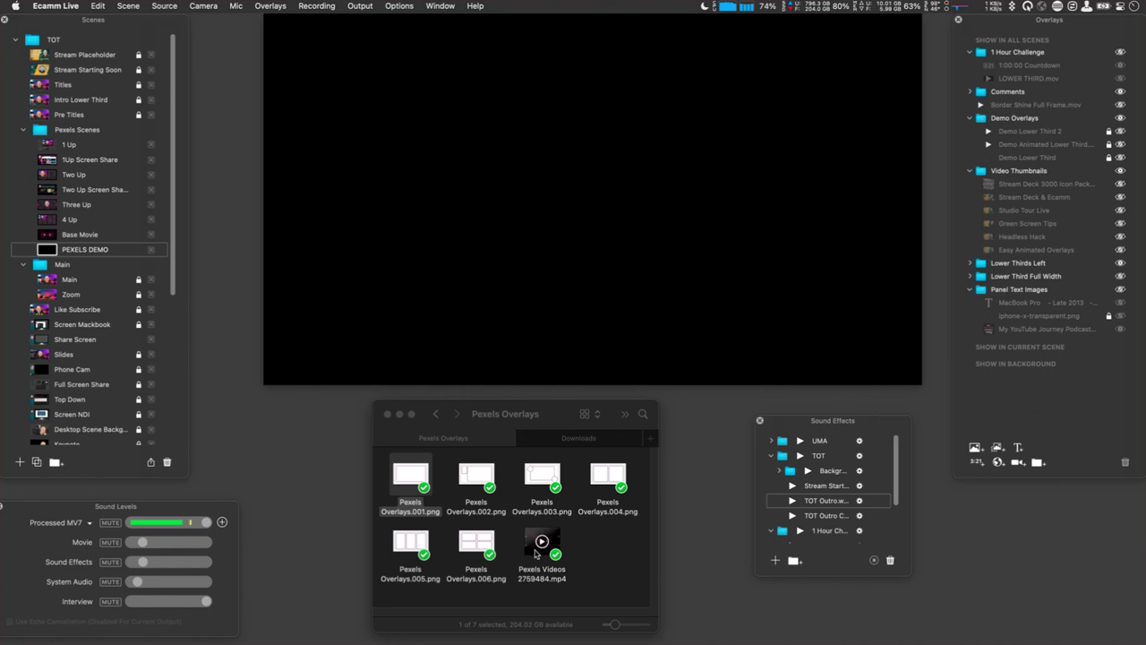
pyautogui.moveTo(570, 424); pyautogui.dragTo(560, 230)
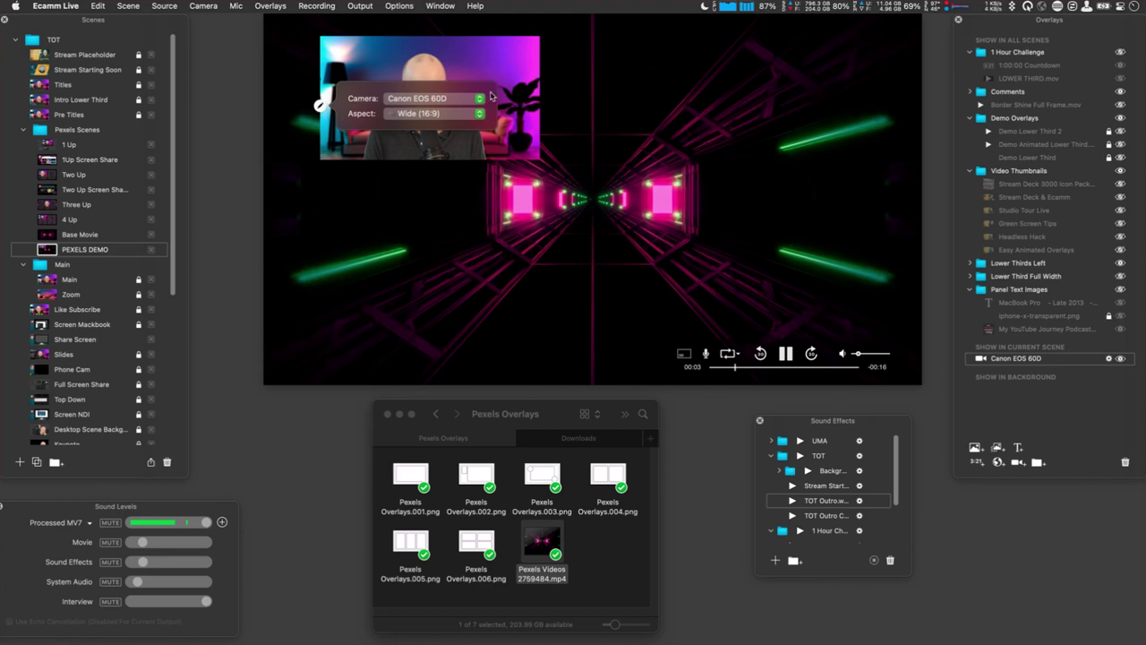
# Set the camera box Aspect to Custom and add a Guest 1 camera box.
pyautogui.click(480, 114)
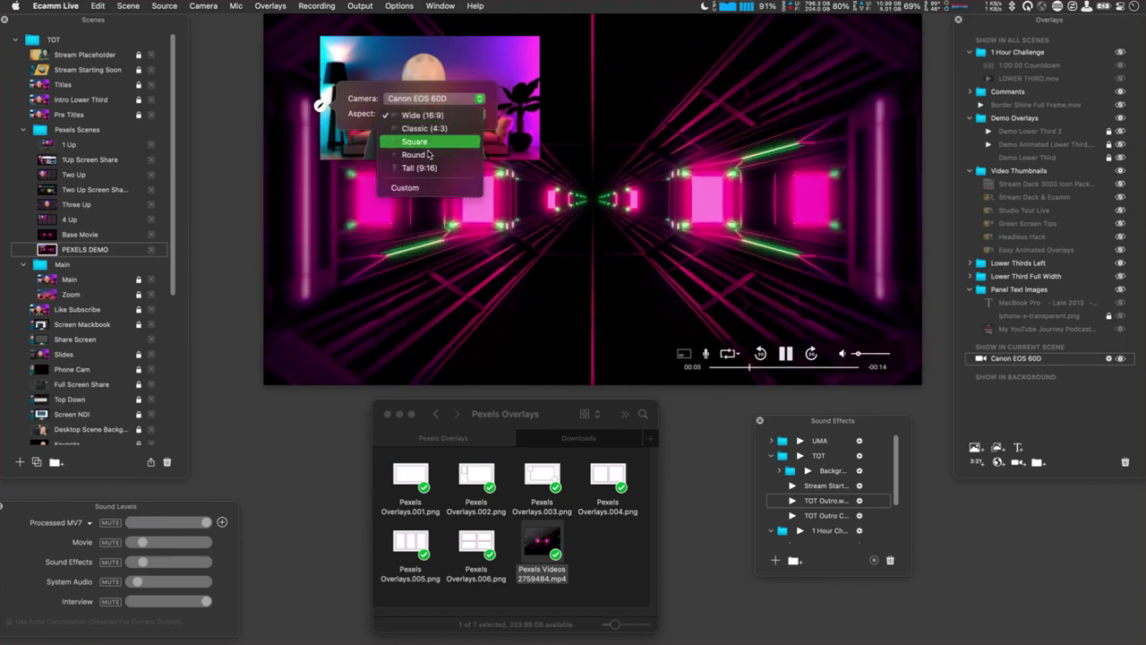
pyautogui.click(408, 188)
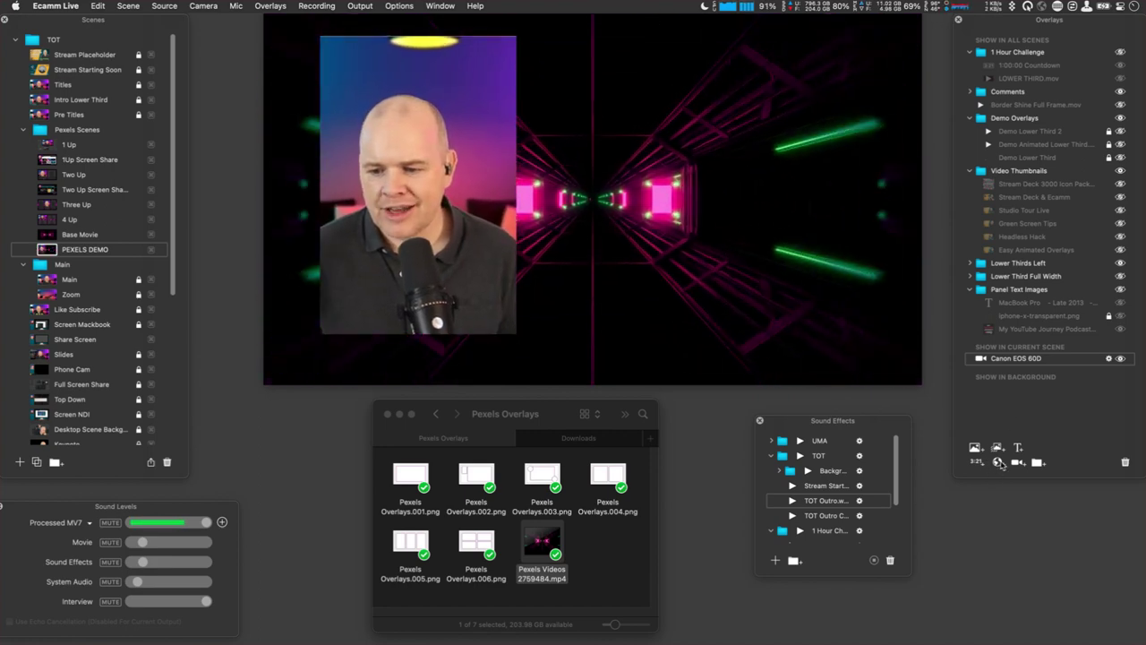
pyautogui.click(1019, 463)
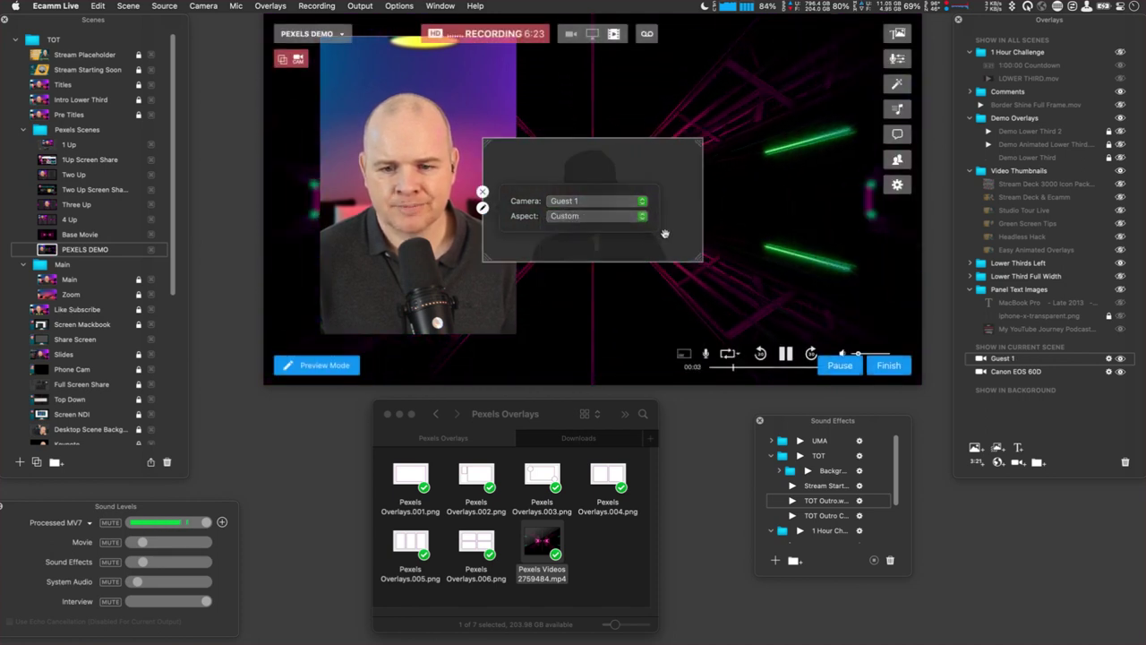
# Move the Guest 1 box to the right half and widen the camera box beside it.
pyautogui.moveTo(658, 231); pyautogui.dragTo(865, 337)
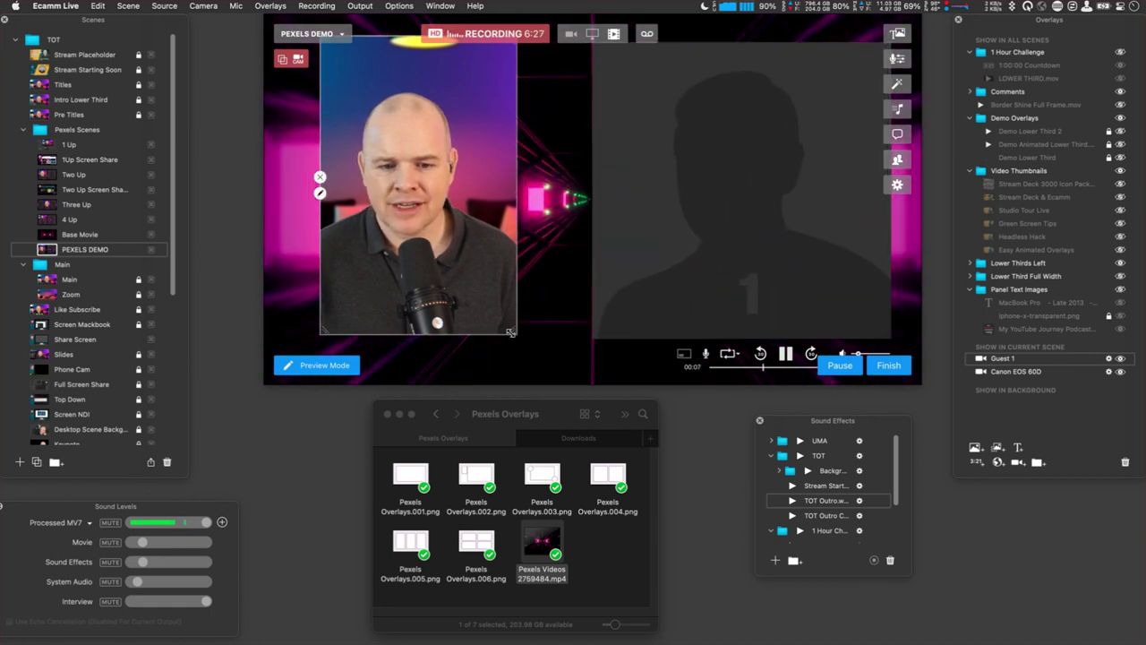
pyautogui.moveTo(510, 332); pyautogui.dragTo(579, 331)
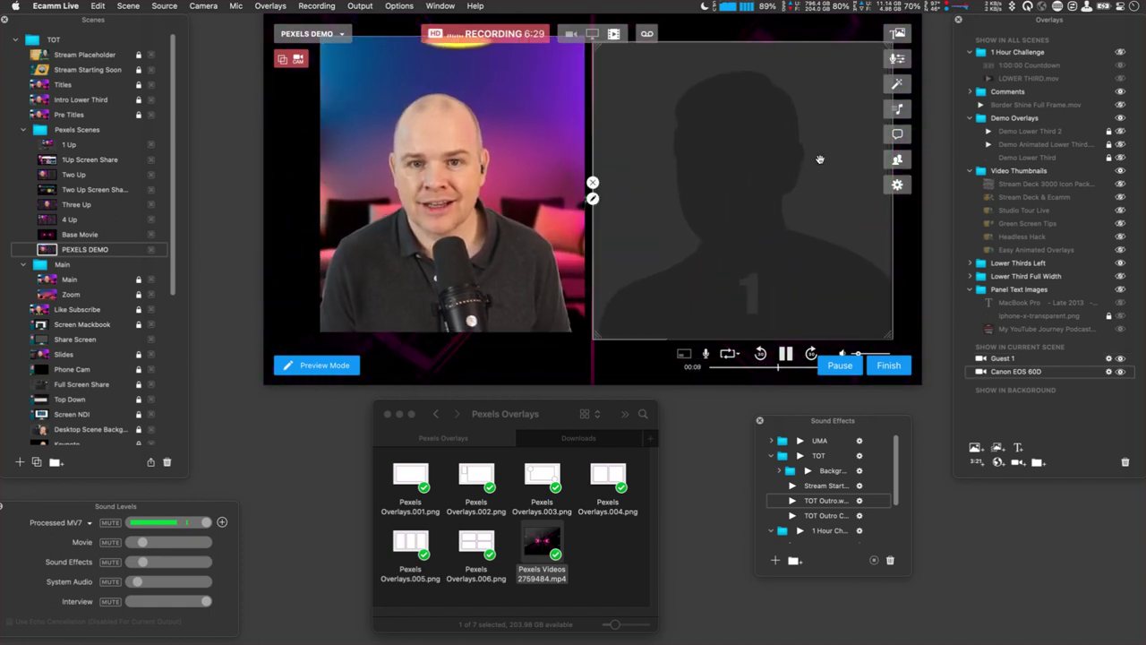
pyautogui.moveTo(741, 175); pyautogui.dragTo(749, 168)
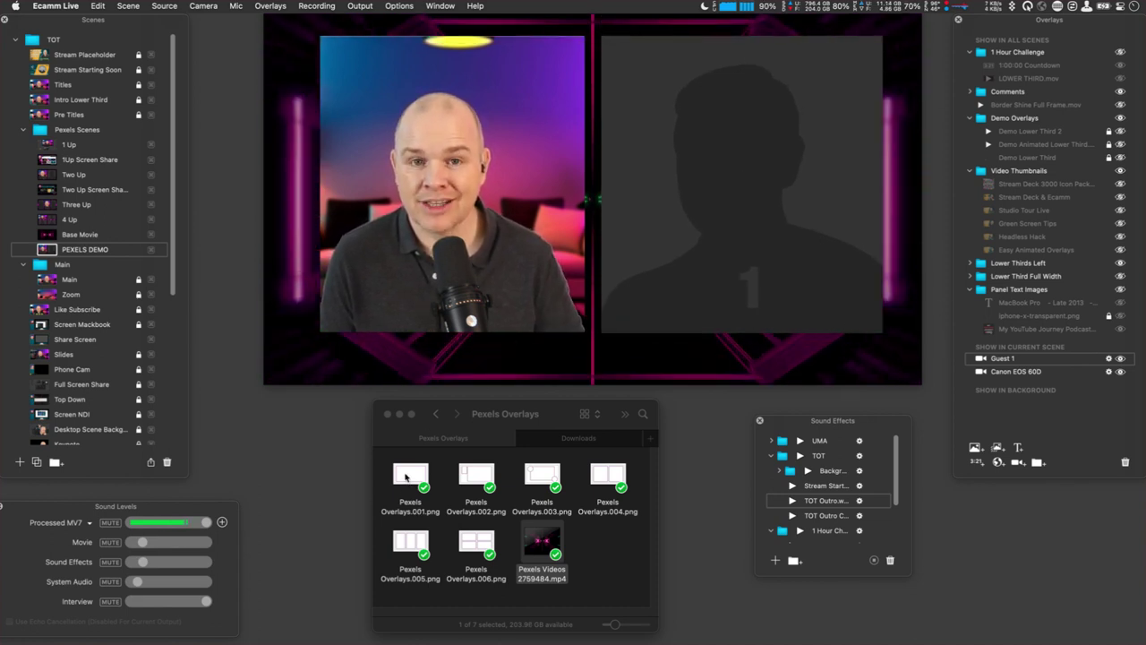
pyautogui.click(406, 478)
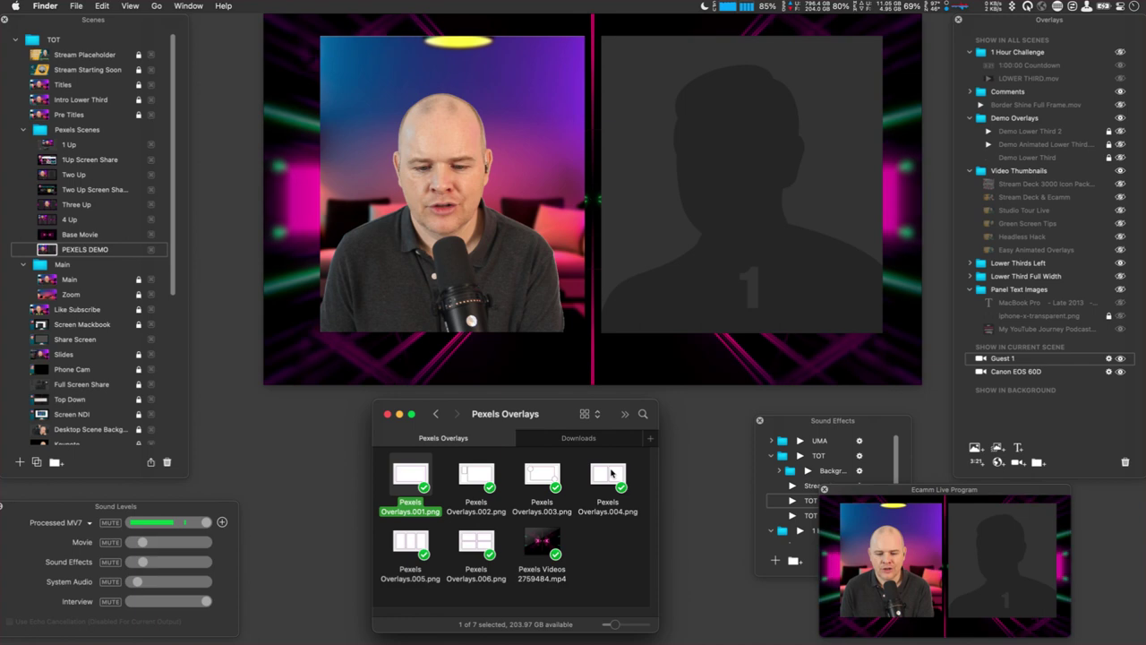
# Select Pexels Overlays.004.png and preview it in Quick Look to confirm its two-frame design.
pyautogui.click(609, 475)
pyautogui.press('space')
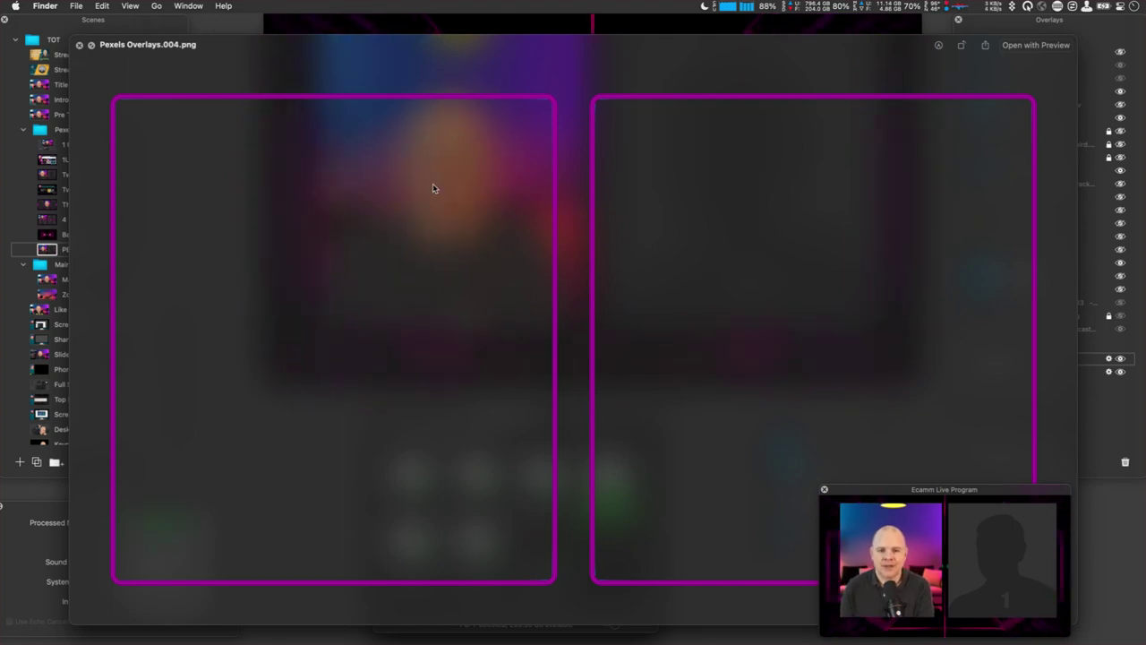
pyautogui.press('space')
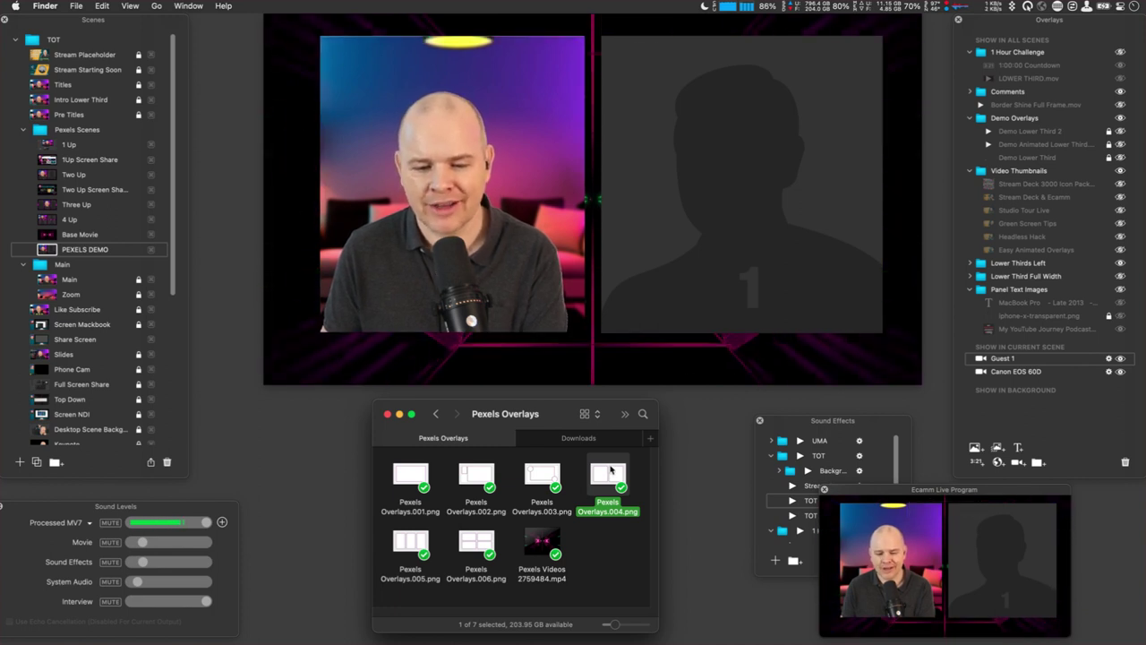
# Drop Pexels Overlays.004.png into the preview, then move and stretch both camera boxes into its frames.
pyautogui.moveTo(610, 481); pyautogui.dragTo(577, 256)
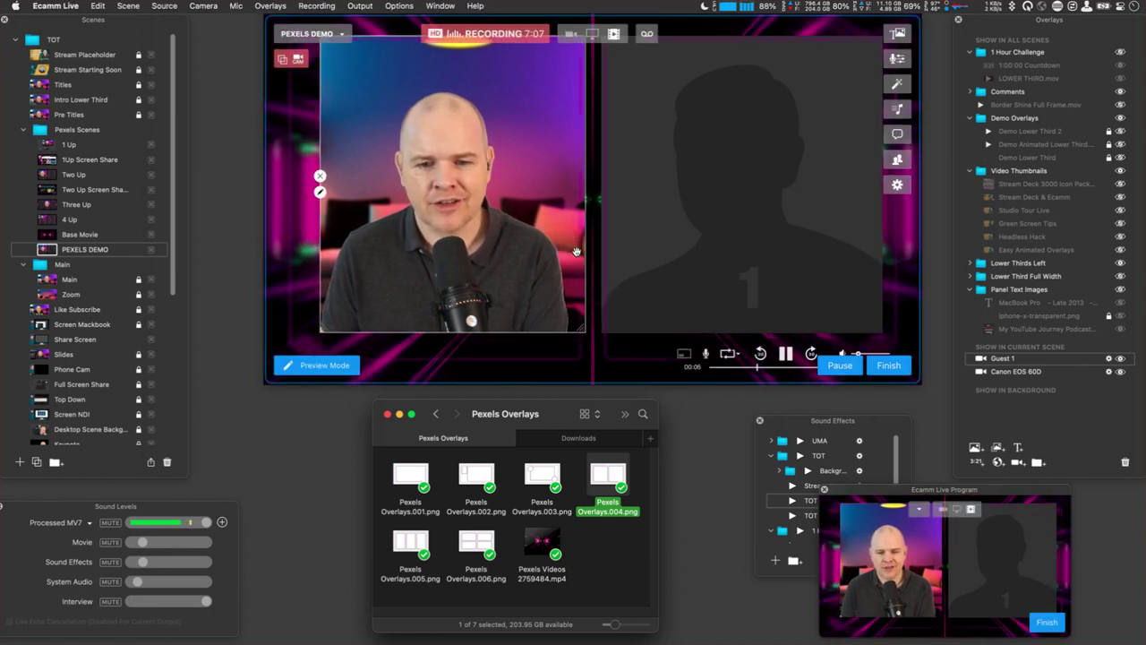
pyautogui.moveTo(512, 204); pyautogui.dragTo(483, 208)
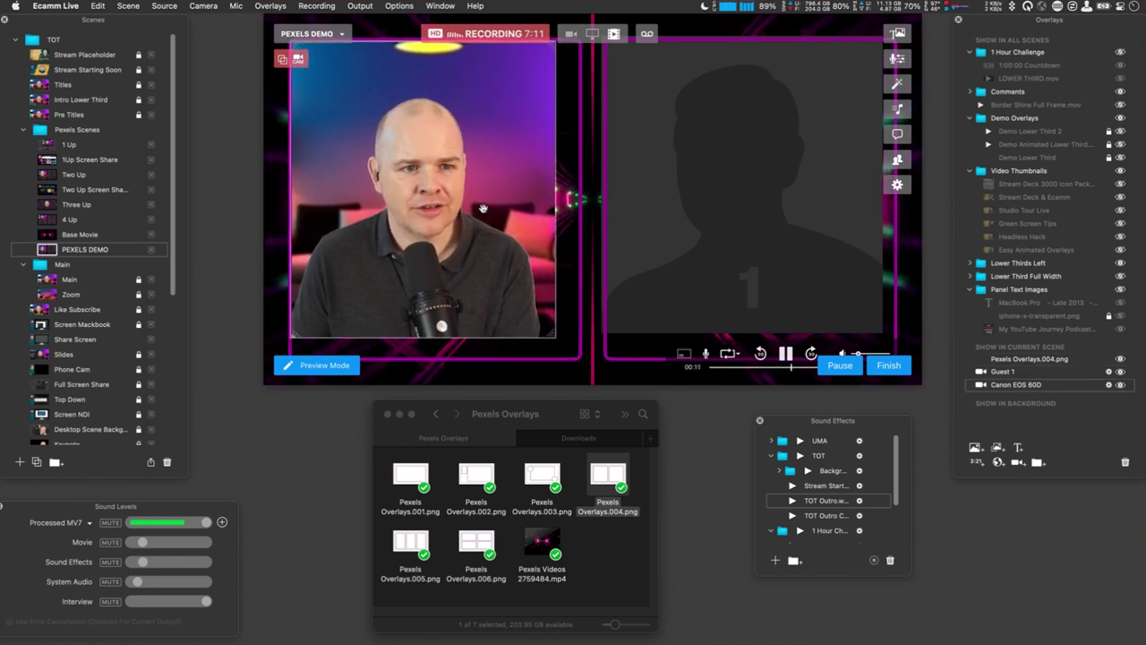
pyautogui.moveTo(552, 333); pyautogui.dragTo(577, 356)
pyautogui.click(635, 318)
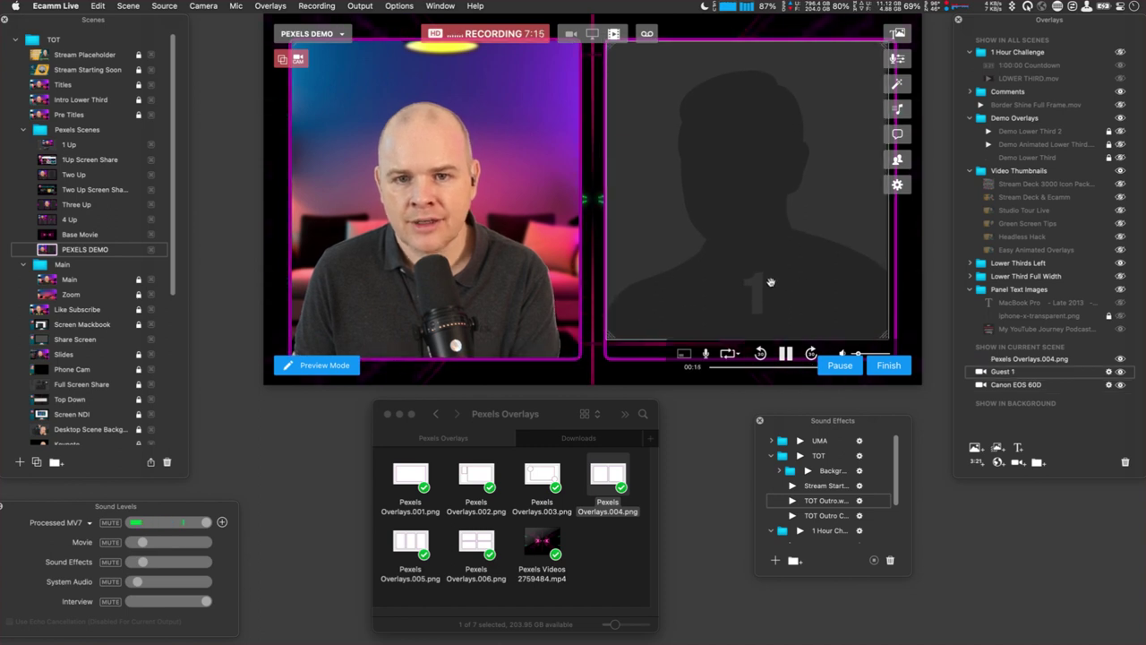
pyautogui.moveTo(882, 332); pyautogui.dragTo(890, 351)
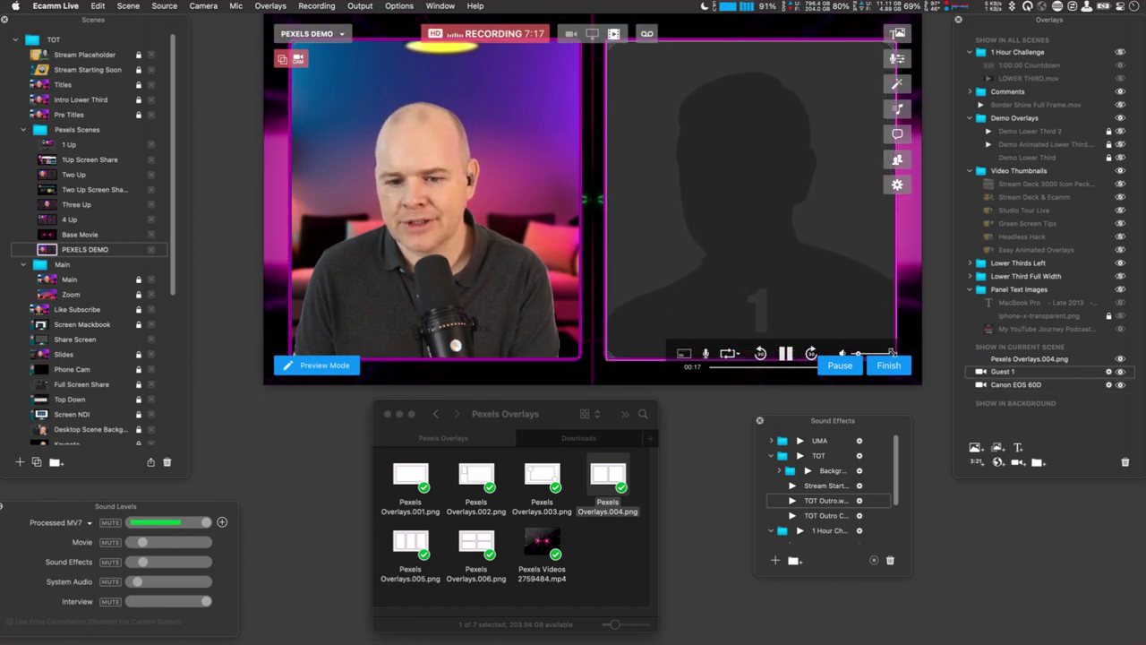
# Switch to the 1Up Screen Share scene, then to the 1 Up scene.
pyautogui.click(47, 159)
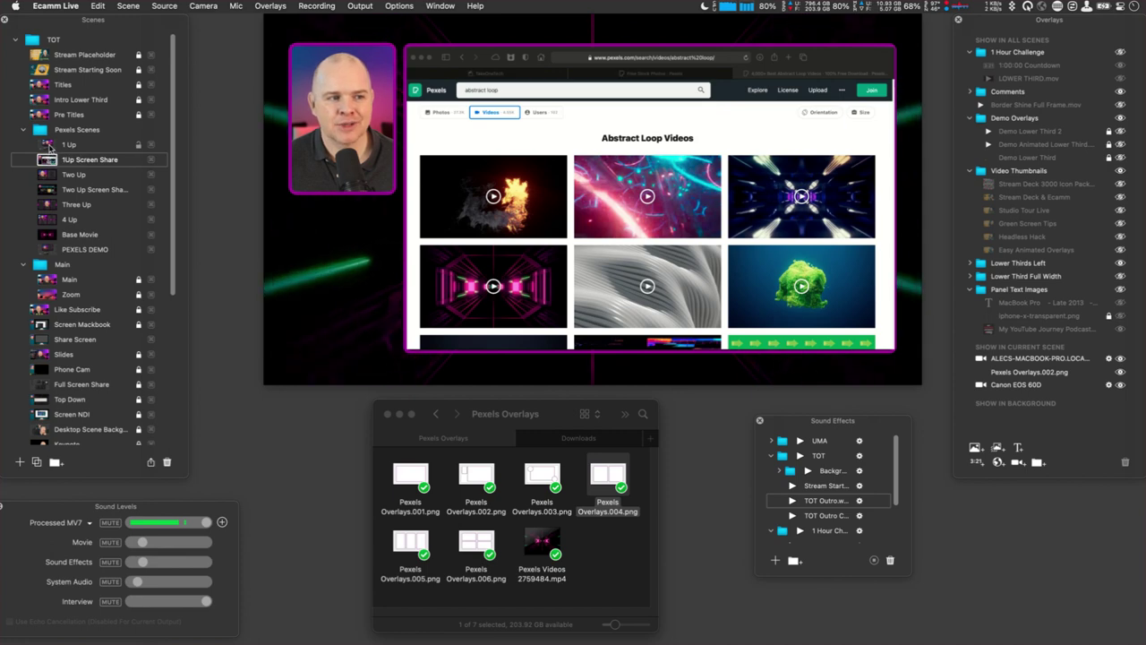
pyautogui.click(51, 146)
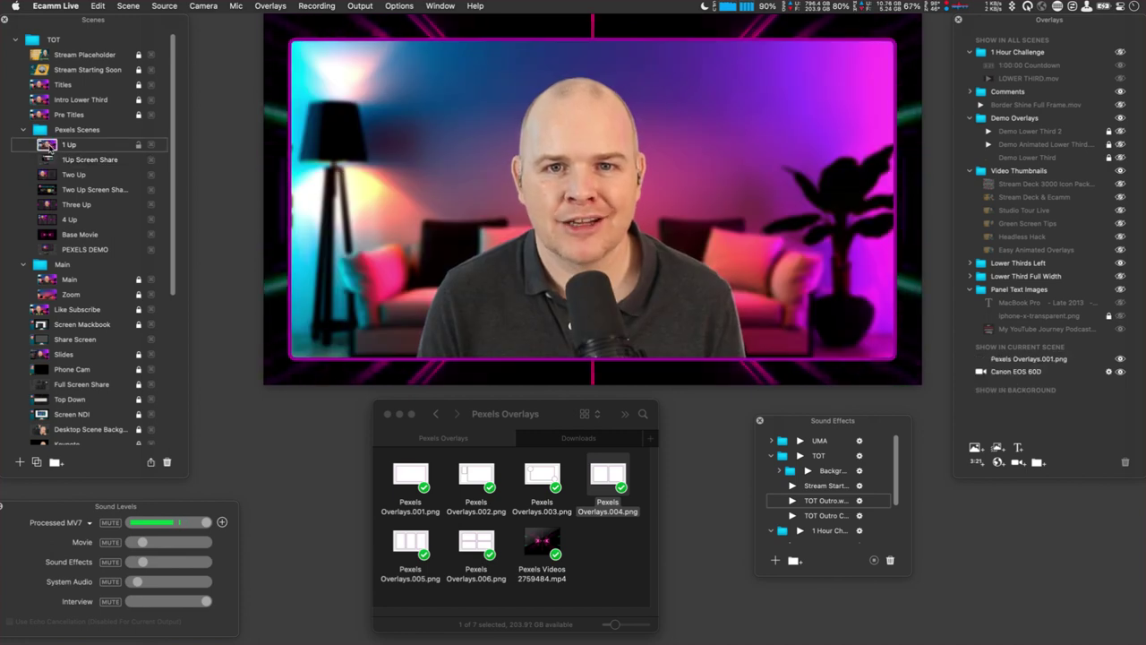